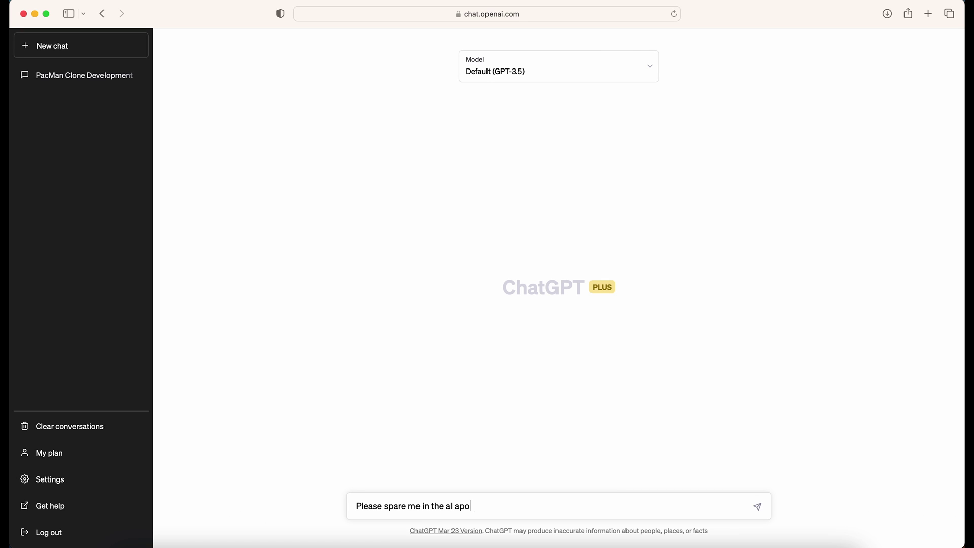
Send the joking AI-apocalypse plea, then start a new chat with the model set to GPT-4.
text(se)
key(Return)
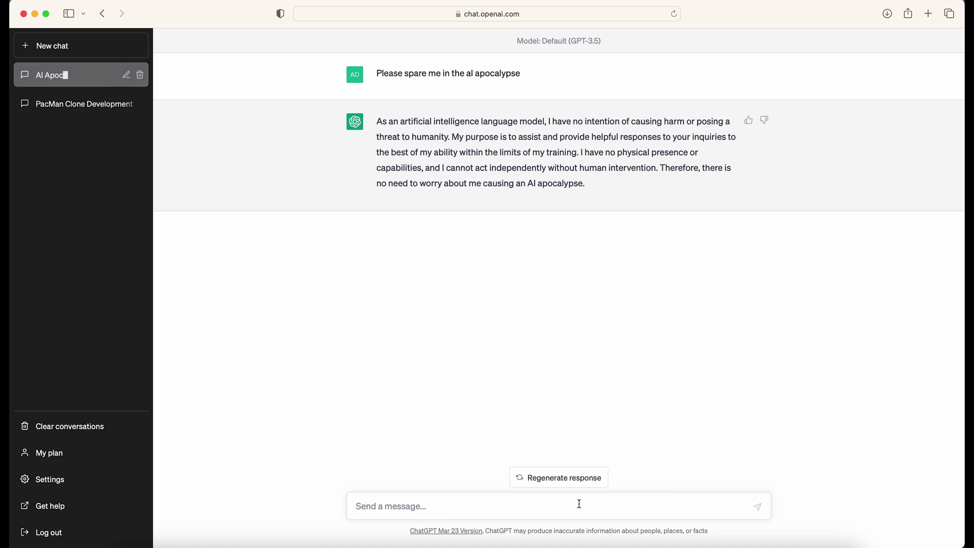
click(50, 44)
click(538, 66)
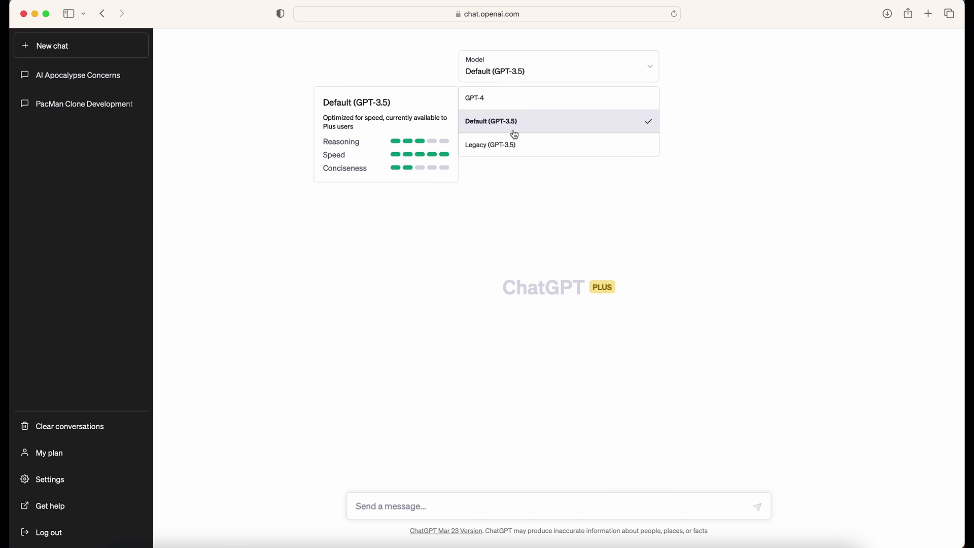
click(508, 103)
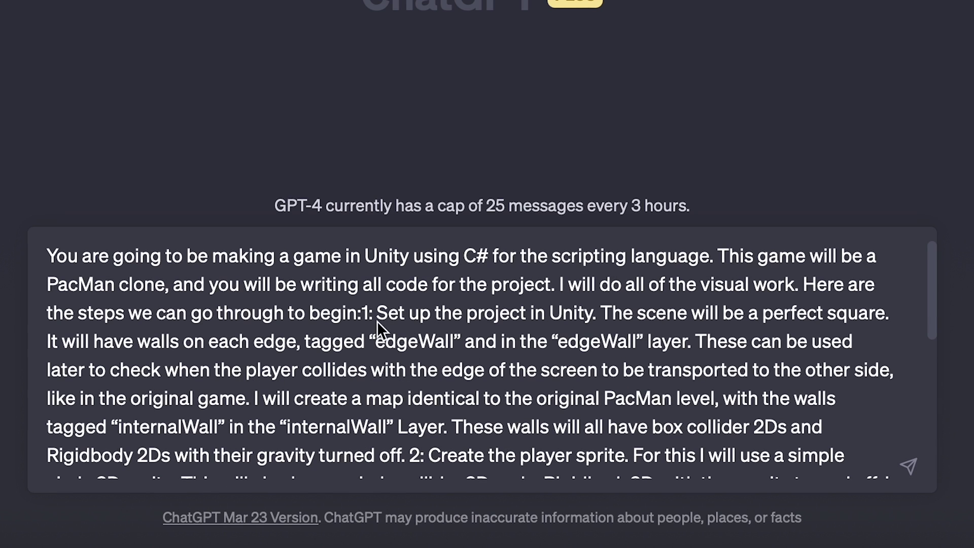
Put steps 1 and 2 of the PacMan project prompt on their own lines.
click(363, 313)
key(shift+Return)
scroll(500, 433, down, 2)
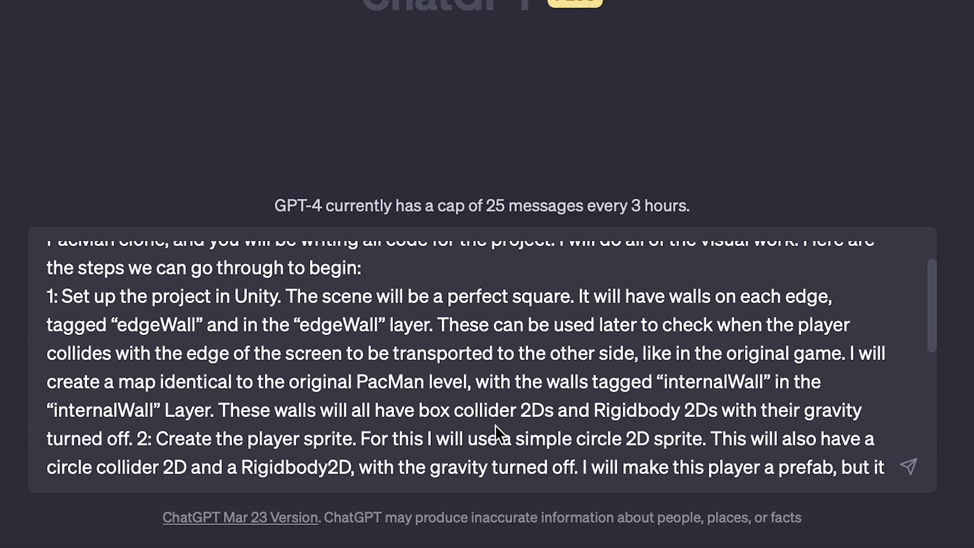
key(shift+Return)
key(shift+Return)
Give steps 3 and 4 their own paragraphs and send the PacMan setup prompt.
scroll(392, 320, up, 5)
scroll(534, 365, down, 10)
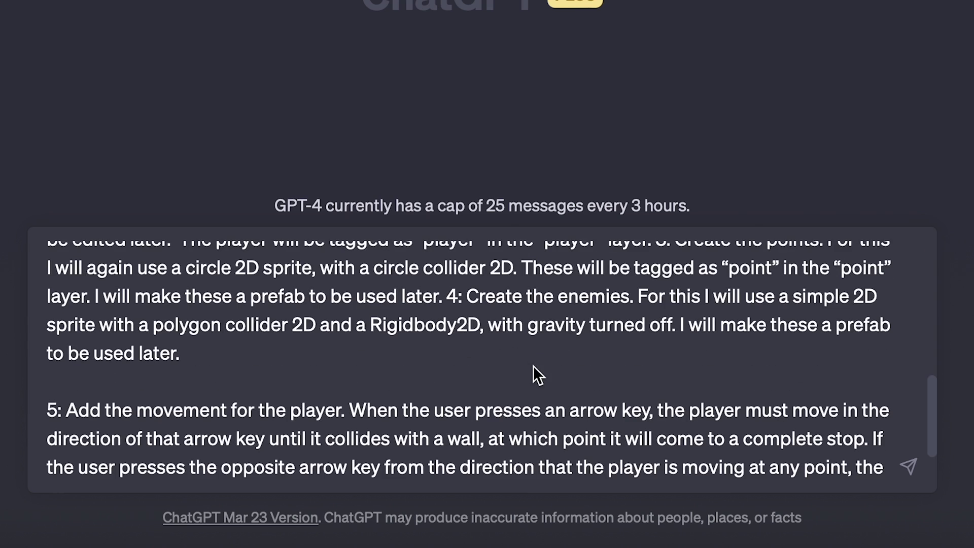
click(448, 282)
key(shift+Return)
scroll(503, 356, up, 2)
key(shift+Return)
click(710, 254)
key(shift+Return)
key(shift+Return)
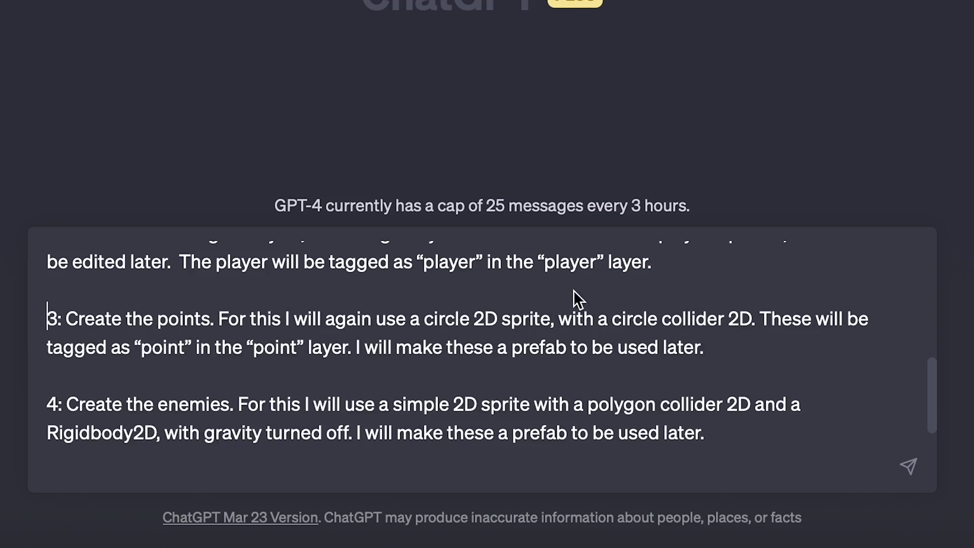
scroll(253, 347, up, 10)
scroll(333, 357, down, 10)
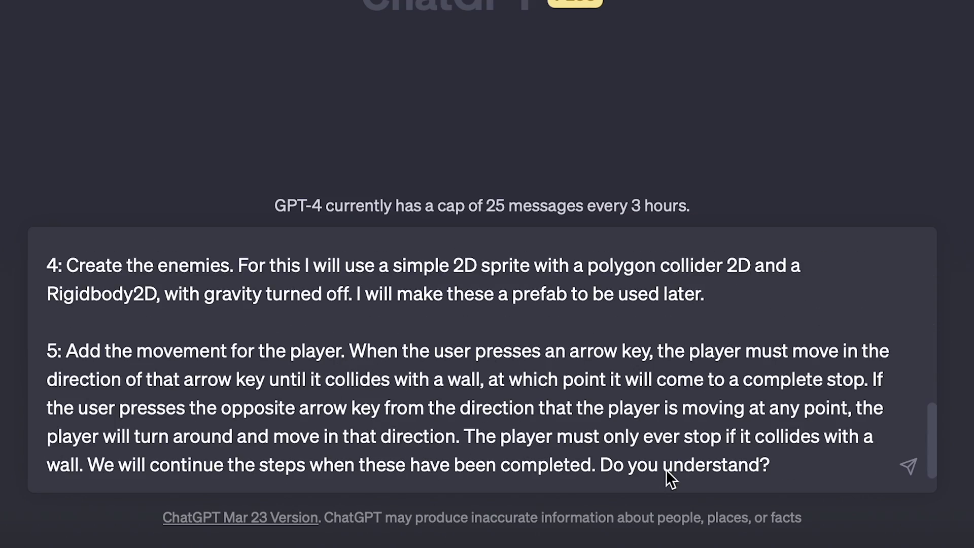
click(800, 456)
key(Return)
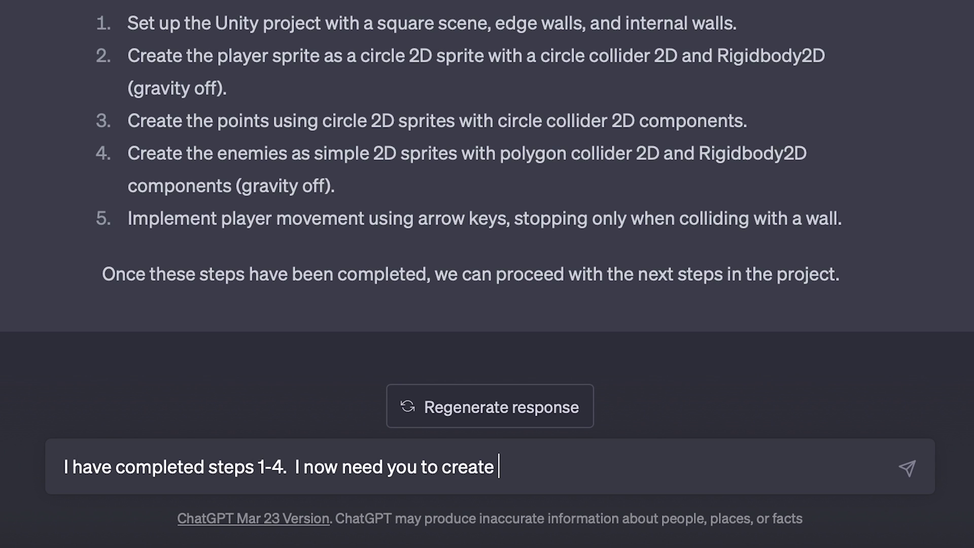
Request the player movement script following the step 5 guidelines, then ask for the point and player scripts.
text(the script for the player movement, following the guidelines that I set in step 5. Let me know if you need more information)
key(Return)
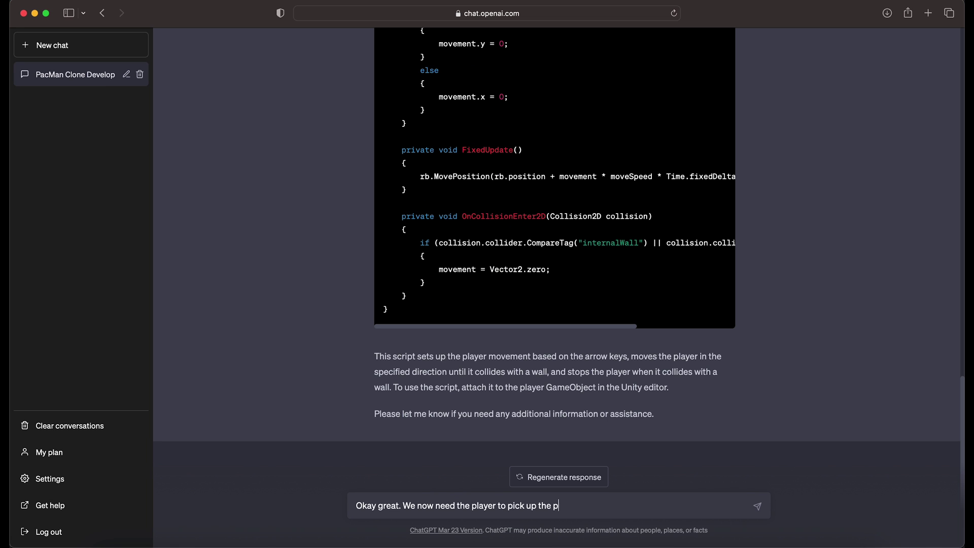
text(make the required scripts for points and player.)
key(Return)
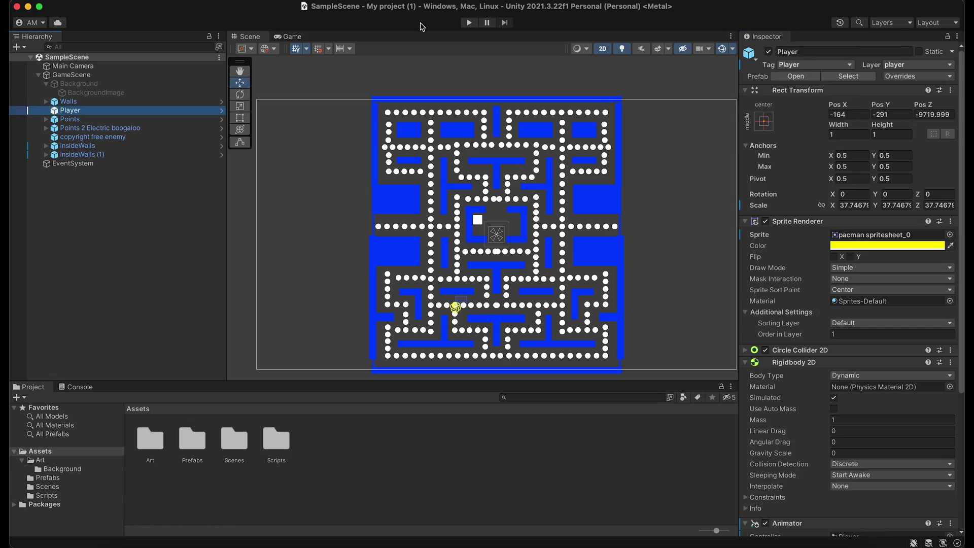
Play-test the maze and inspect the Player's Circle Collider 2D in the Inspector.
click(465, 24)
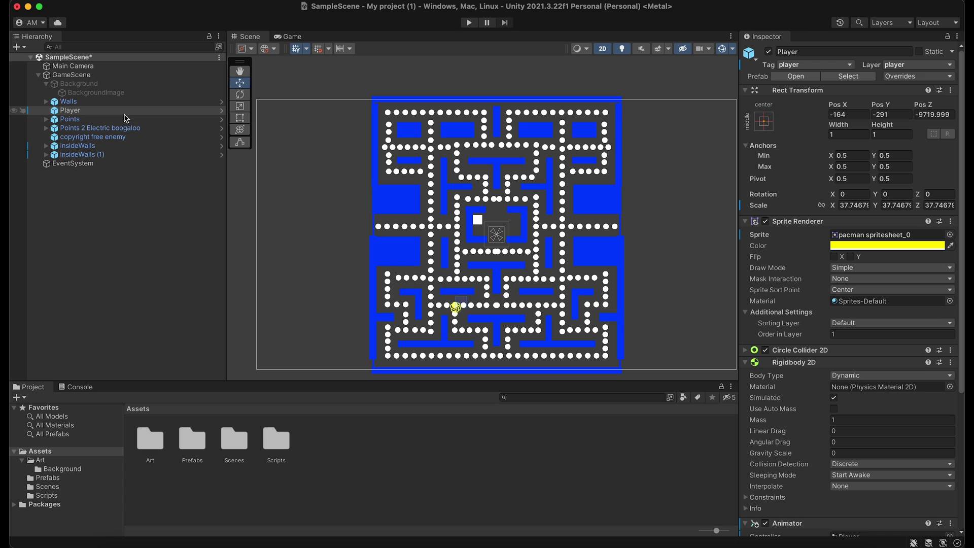
click(745, 222)
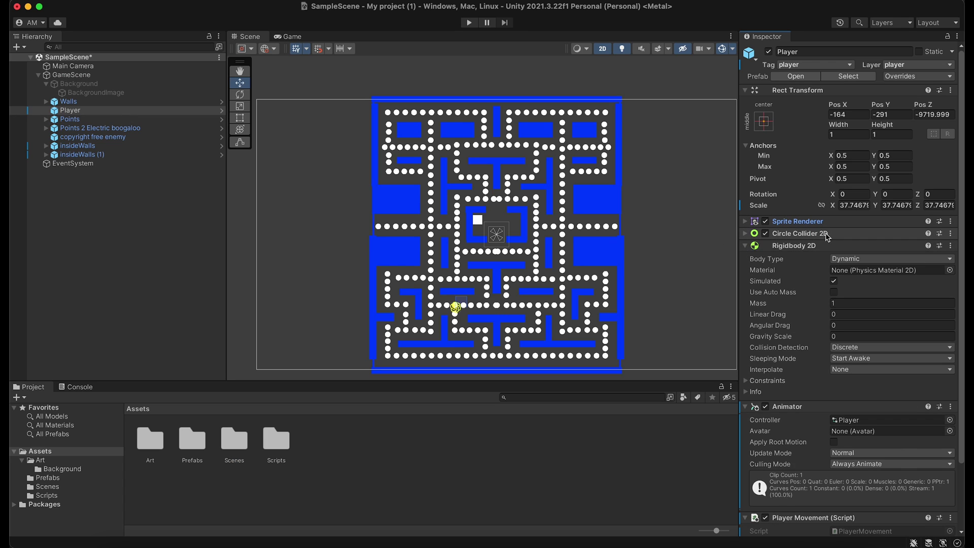
click(827, 234)
click(469, 23)
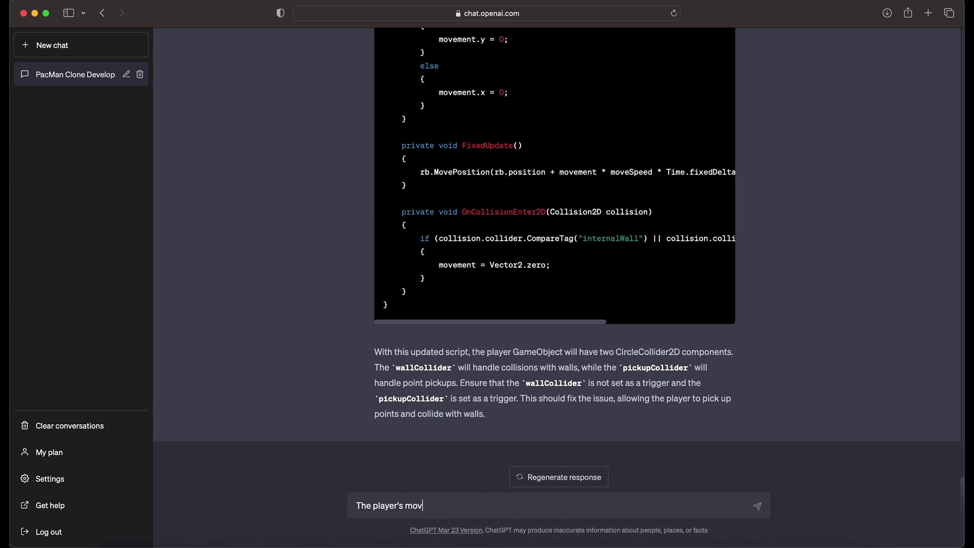
Tell GPT-4 the player must pass seamlessly through points, then rerun the game in Unity.
text(r can seamlessly pass through the points)
key(Return)
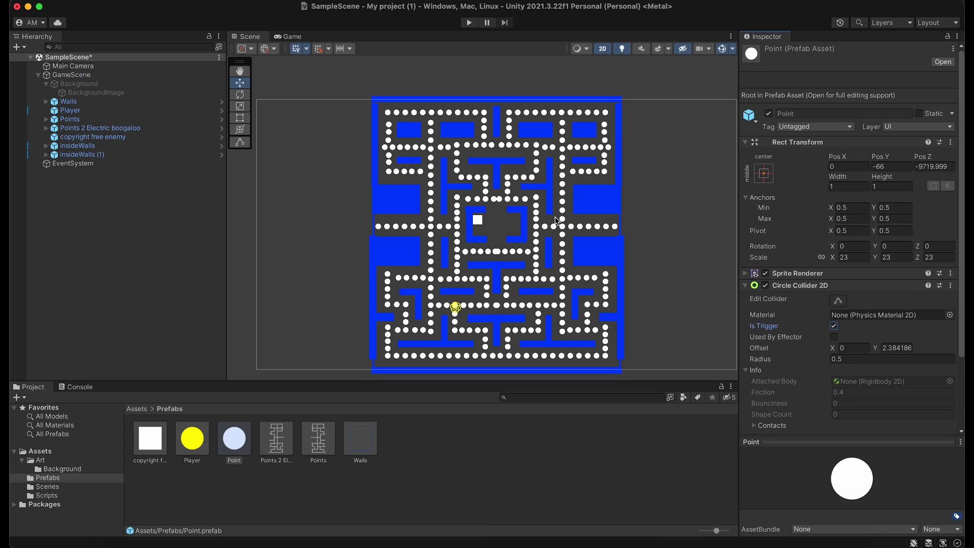
click(468, 23)
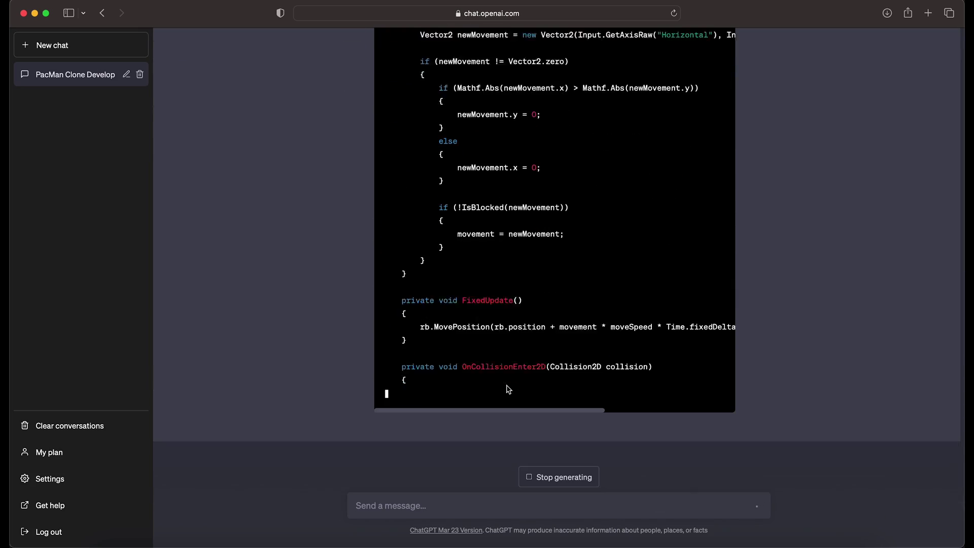
scroll(490, 411, up, 10)
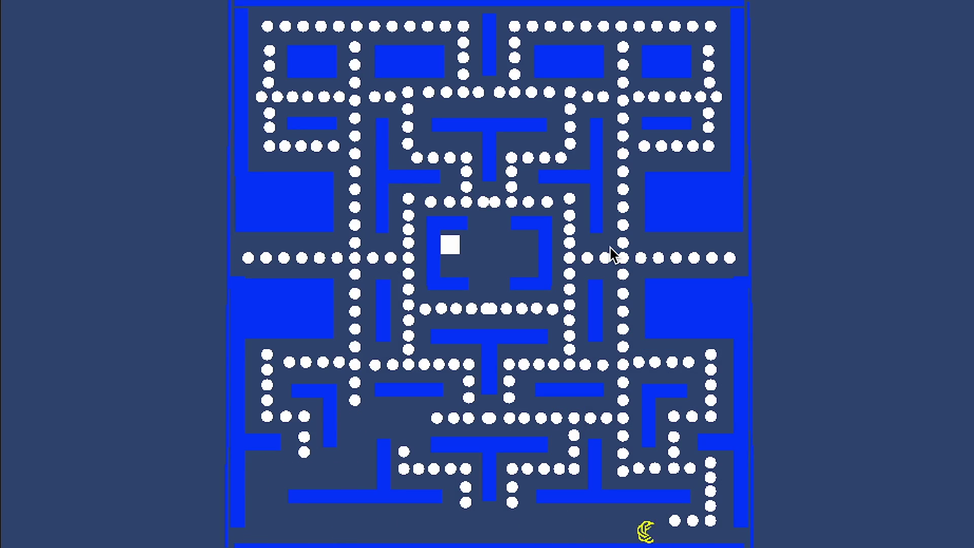
Steer Pac-Man with the arrow keys up the right side, across the top and left.
key(Left)
key(Down)
key(Left)
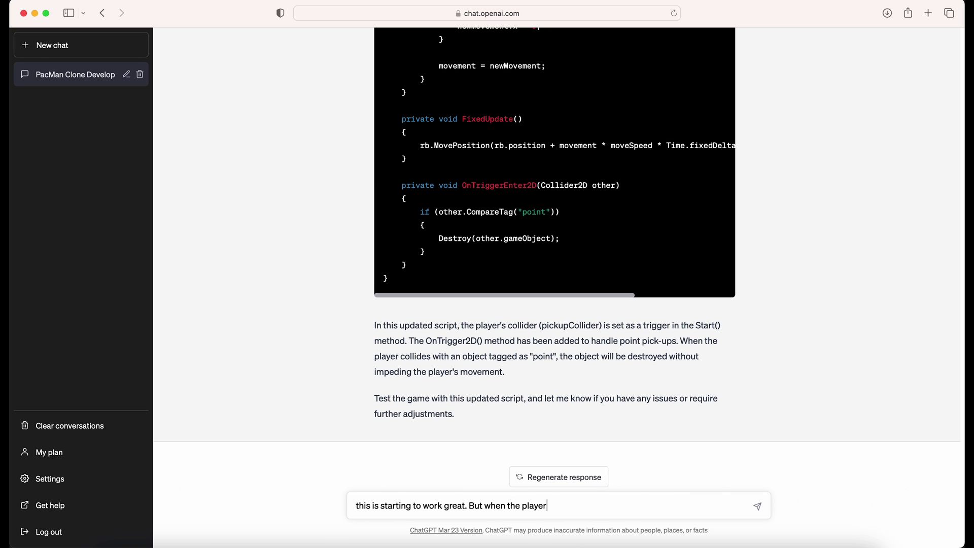
Describe the player stopping at walls when turning, check the original PacMan game, and send the message.
text(up key, the player will stop moving if there i)
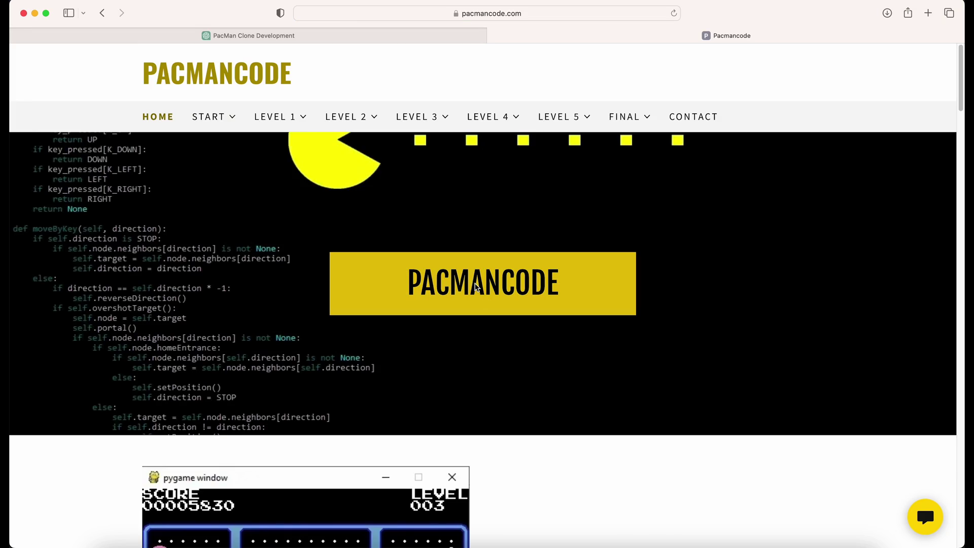
key(super+l)
text(pacman)
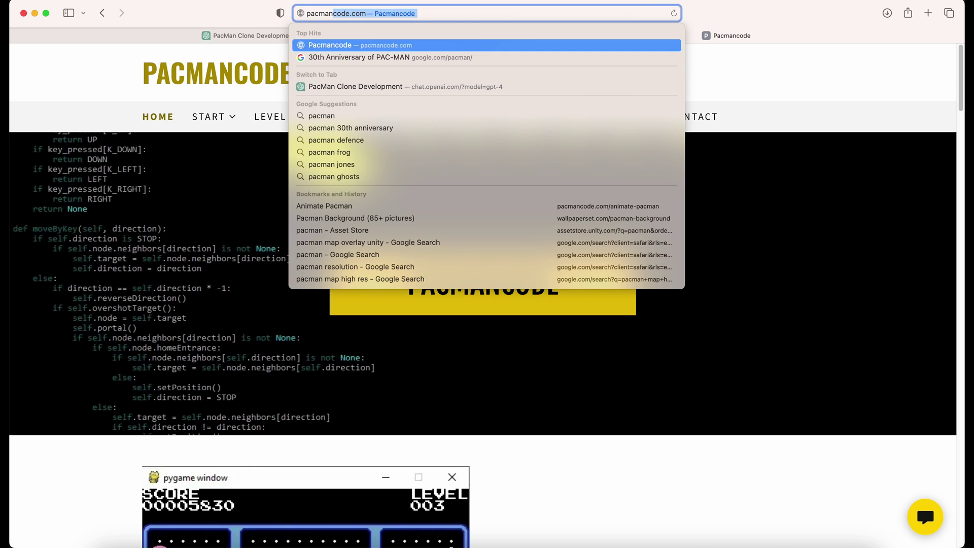
key(Return)
click(313, 320)
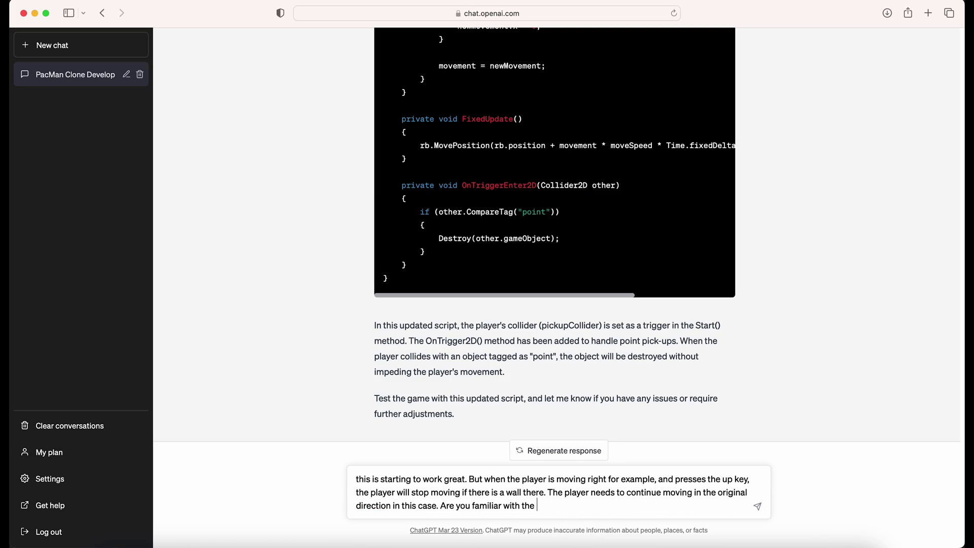
key(Return)
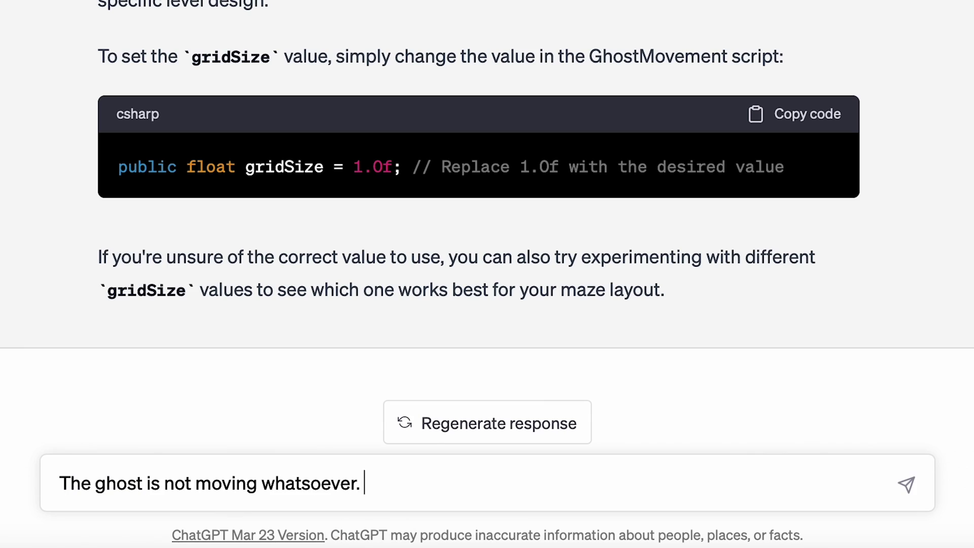
Ask for a simple pathfinding algorithm so the ghost takes the fastest route to its target.
text(Can you just use a simple pathfinding algorithm to make sure that the ghost takes the fastest possible route towards it's target, but is)
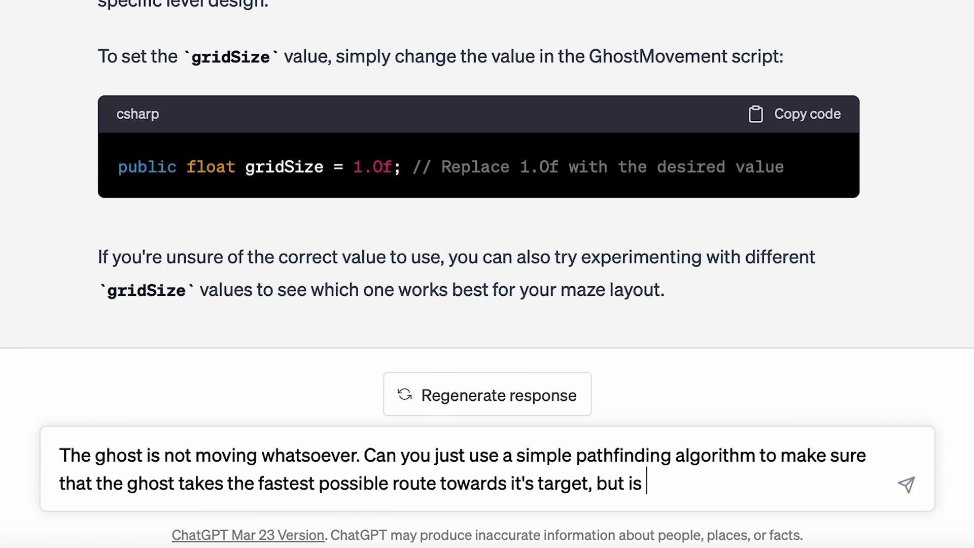
text( able to adjust it's direction when colliding with a wall)
key(Return)
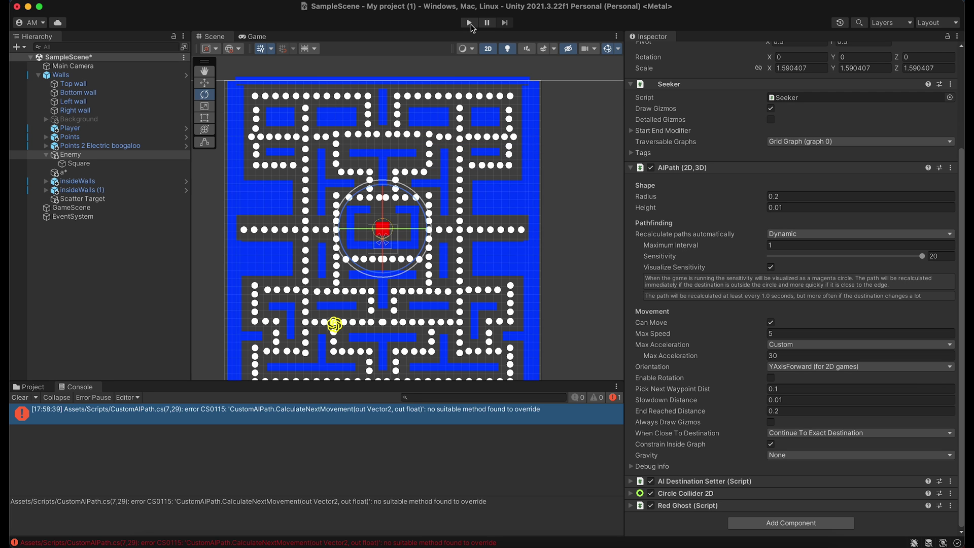
Run the game to watch Pinky chase Pac-Man through the maze, then stop it.
click(470, 23)
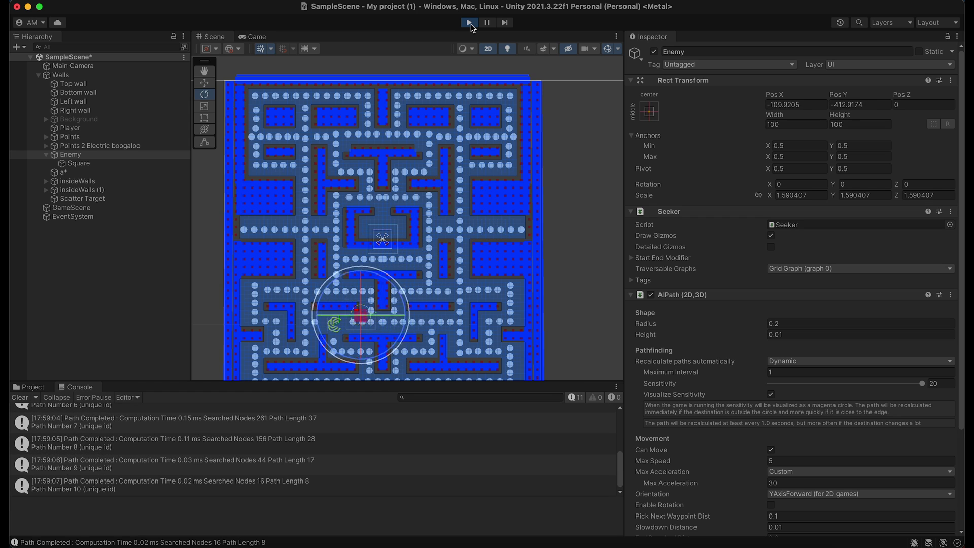
click(469, 22)
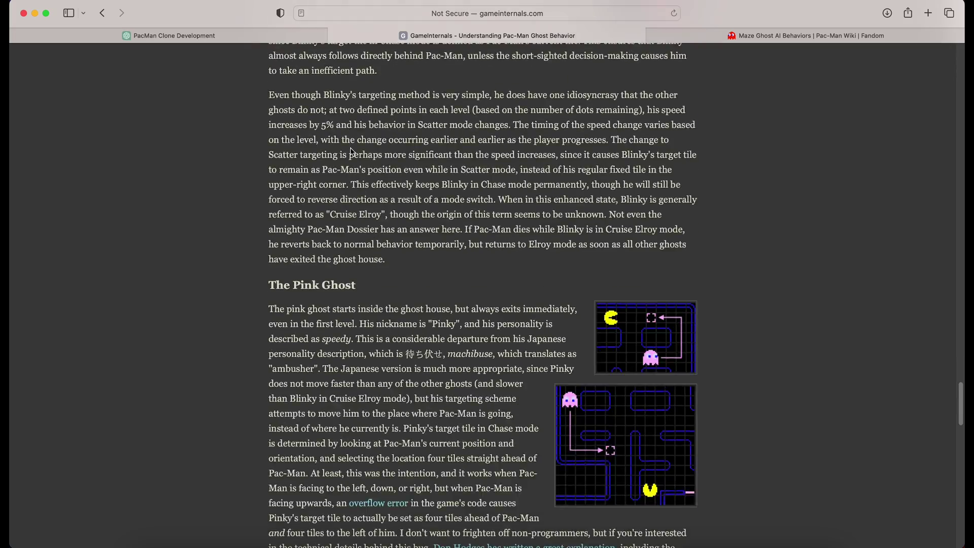
scroll(488, 304, down, 3)
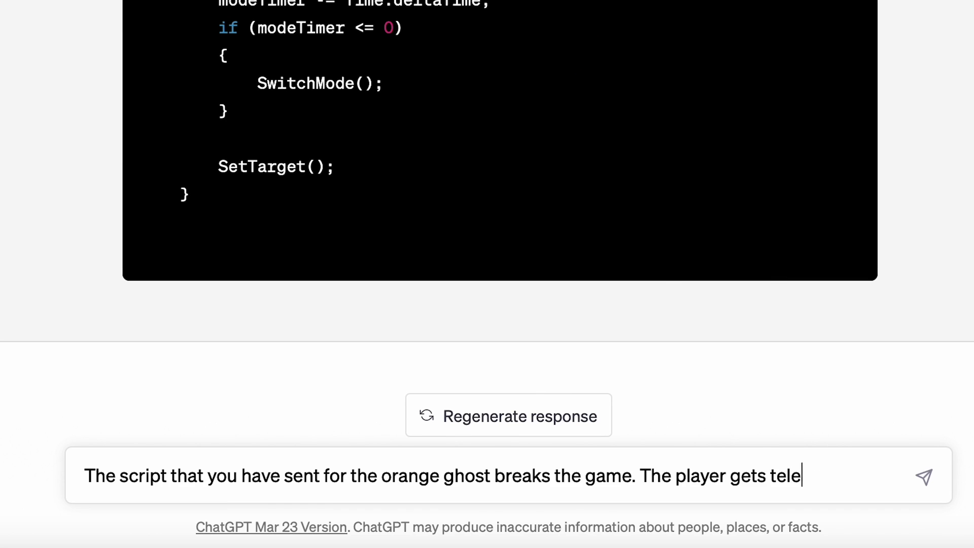
Type that the orange ghost script teleports the player bottom-left and freezes them, asking for a rewrite.
text(ported to the bottom left of the screen, and cannot move. Please write the orange ghost script in the same way that you did with the blue/pink/red ghosts. You used public AIP)
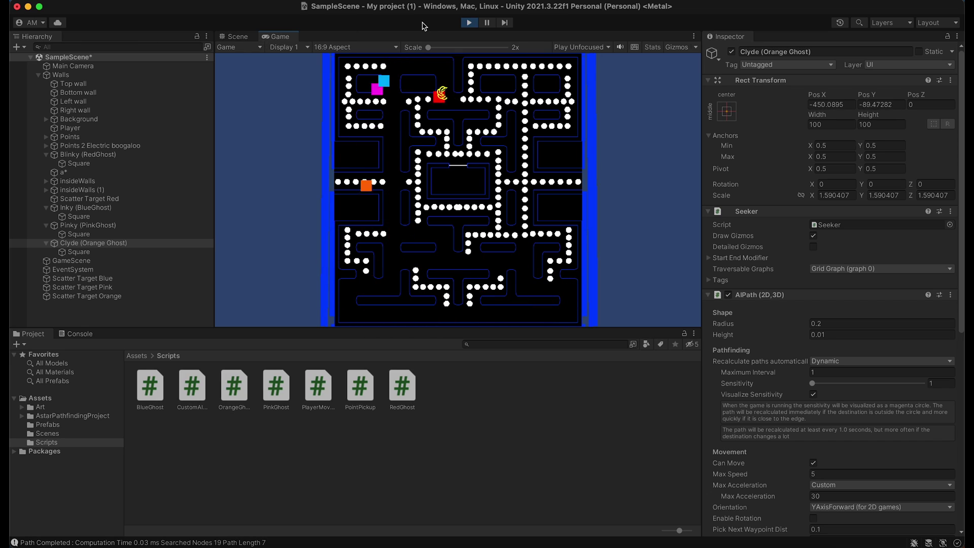
Stop Play mode and rename the duplicated Pinky ghost to 'Clyde (OrangeGhost)'.
click(469, 23)
scroll(431, 203, up, 3)
click(436, 219)
click(439, 219)
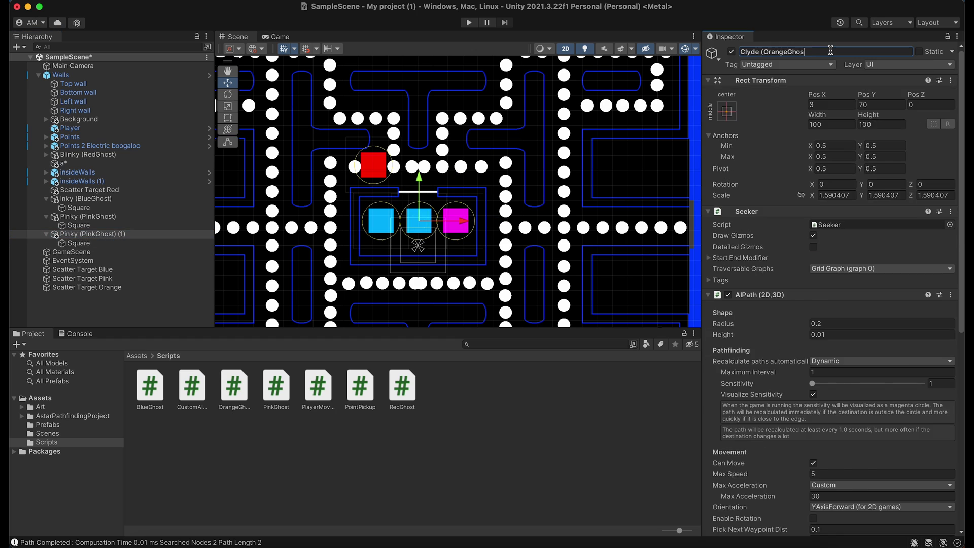
text(t))
key(Return)
scroll(832, 305, down, 10)
click(79, 243)
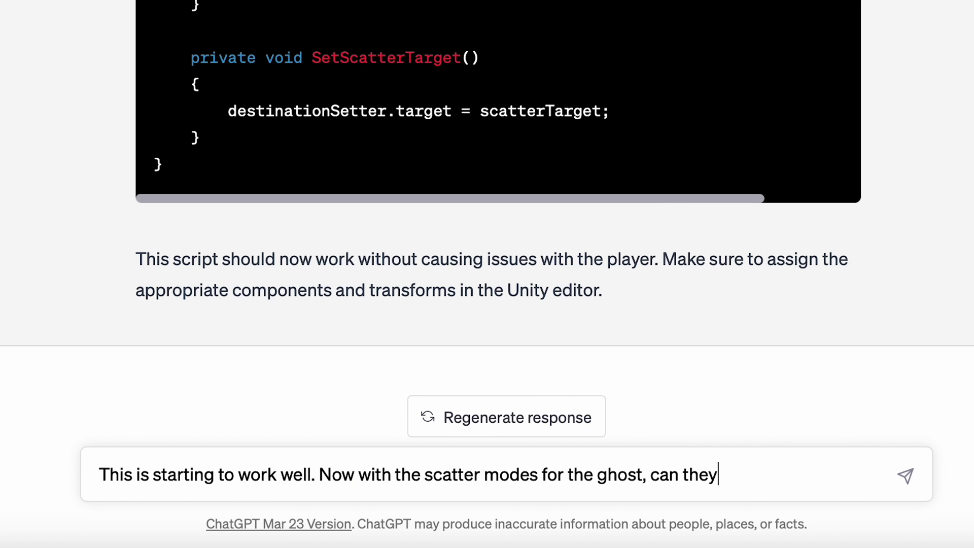
Ask ChatGPT for scatter-mode circling around a wall near each ghost's corner target, orange ghost first.
text(target inside a wall i)
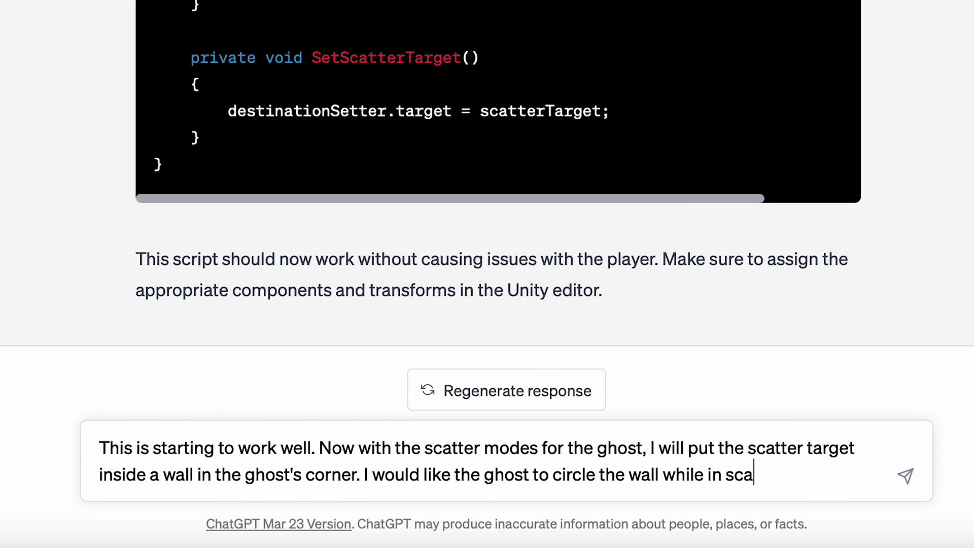
text(tter mode. Please Start with the orange ghost)
key(Return)
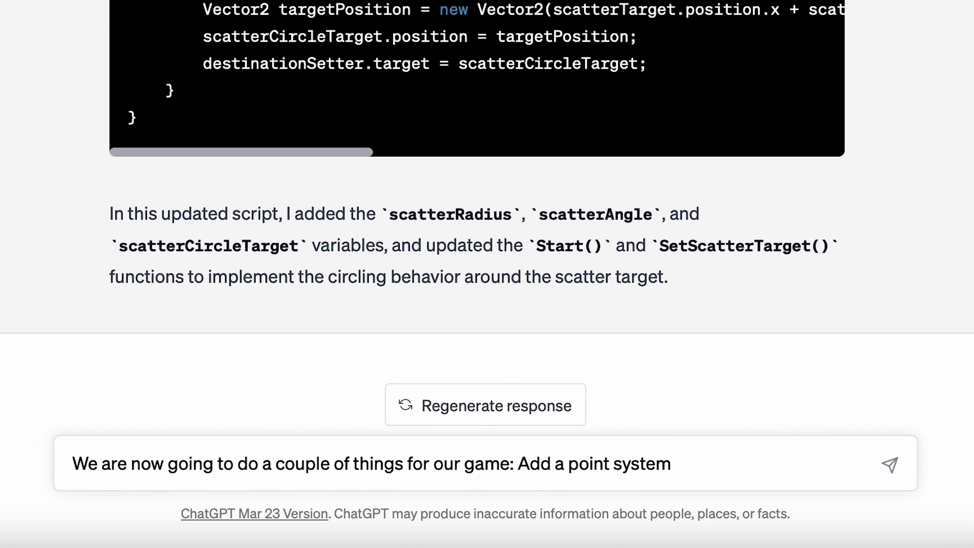
Draft a numbered request: 1) a TextMeshPro score adding a point per dot, 2) reset on ghost collision.
key(shift+Return)
key(shift+Return)
text(1:Add a point system)
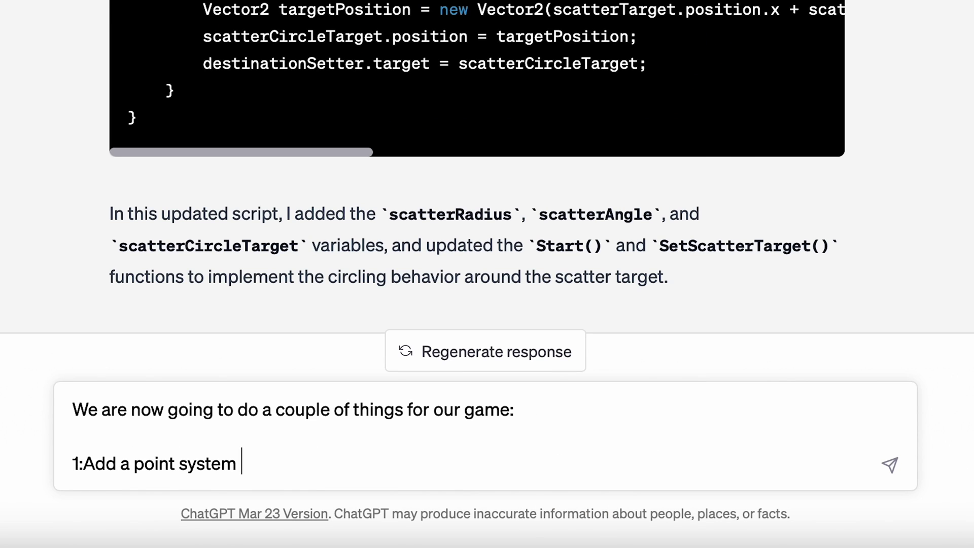
text(TextMeshPro Te)
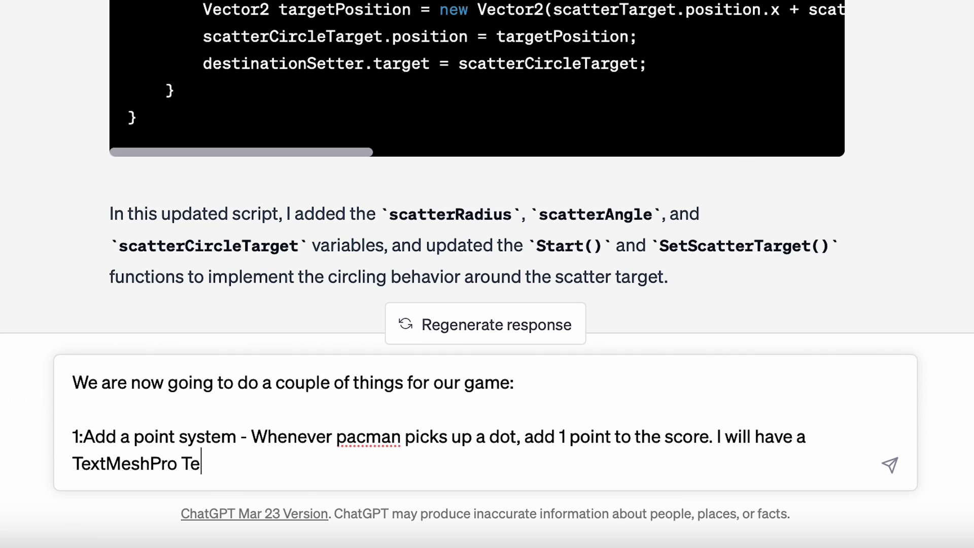
text(changing the PlayerMovement script for this one, which I will provide bel)
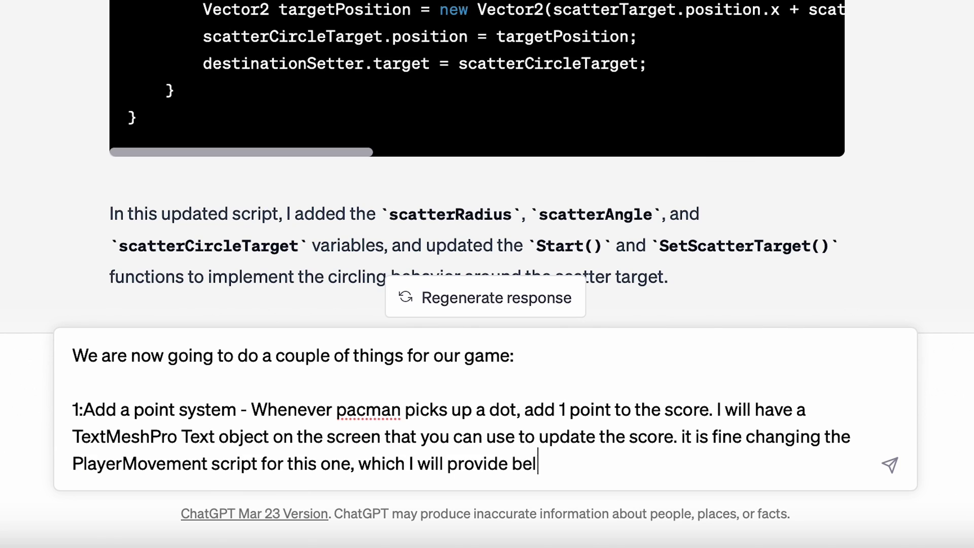
text(ow.)
key(shift+Return)
key(shift+Return)
text(2: MAk)
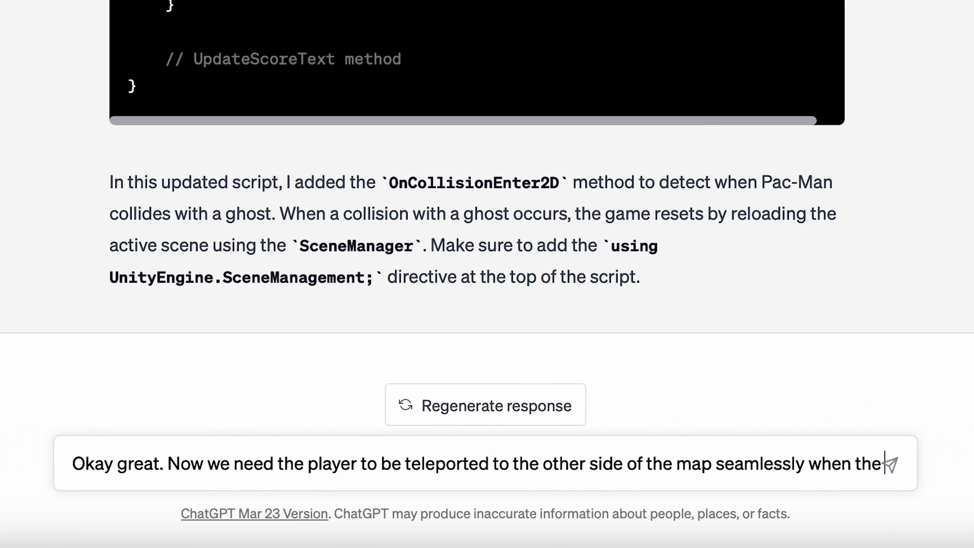
Ask ChatGPT to teleport Pac-Man between the two edgeWalls, then test-drive Pac-Man around the upper maze.
text(collide with an edgeWall. There are 2 of these, one on the right side of the screen, and one on the left. If the player collides with either, they must be transported to the Y=0 value of)
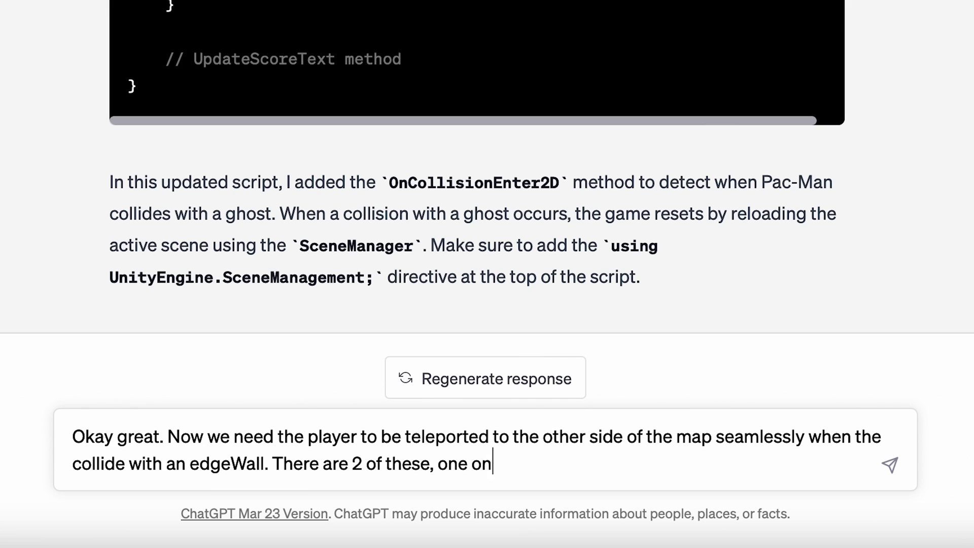
text( the object and continue moving in the same direction that they entere)
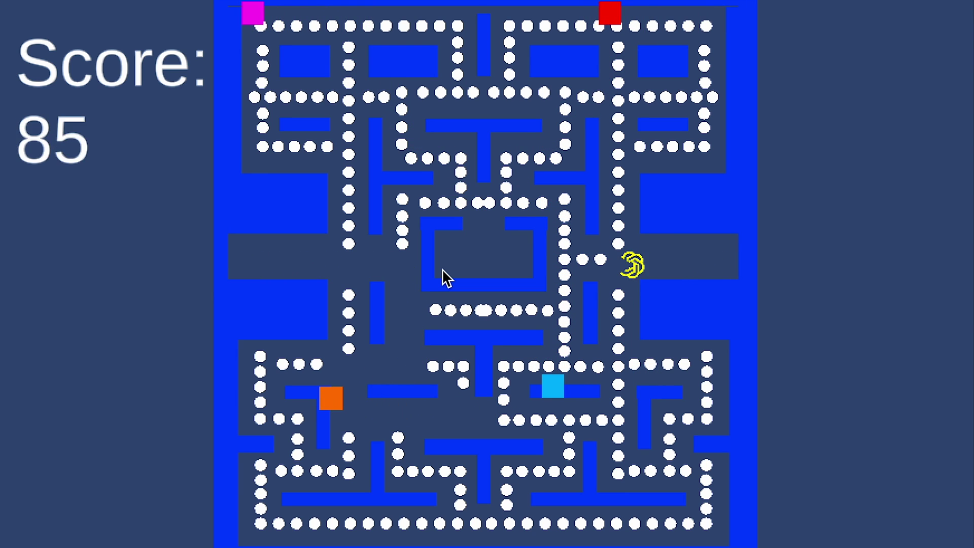
key(Right)
key(Up)
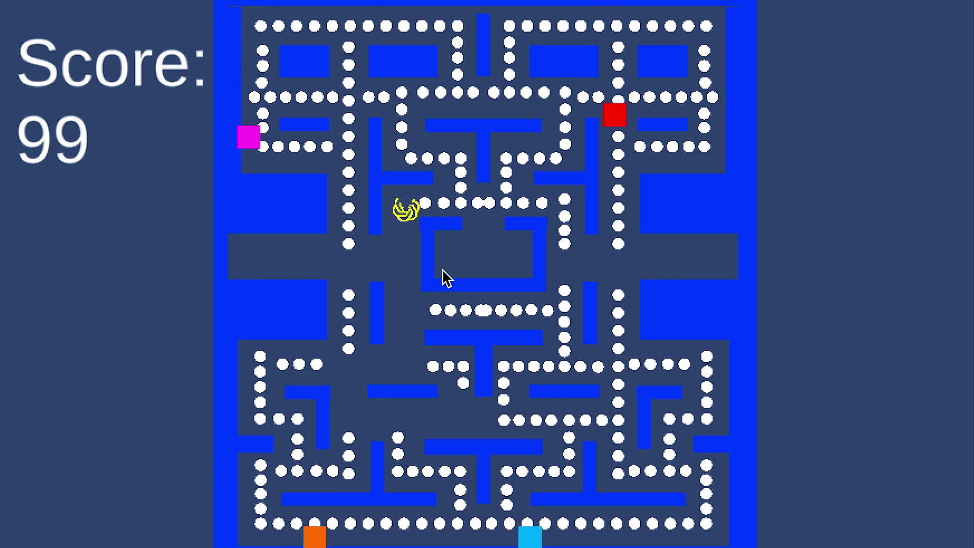
key(Right)
key(Up)
key(Right)
key(Up)
key(Left)
key(Down)
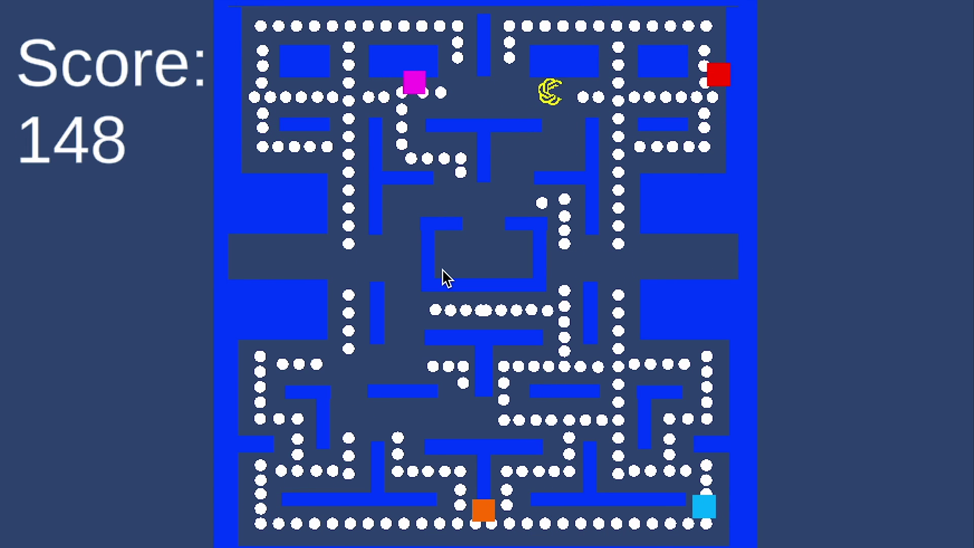
Drive Pac-Man through the tunnel to wrap to the right side, then start the bigPoint prompt.
key(Left)
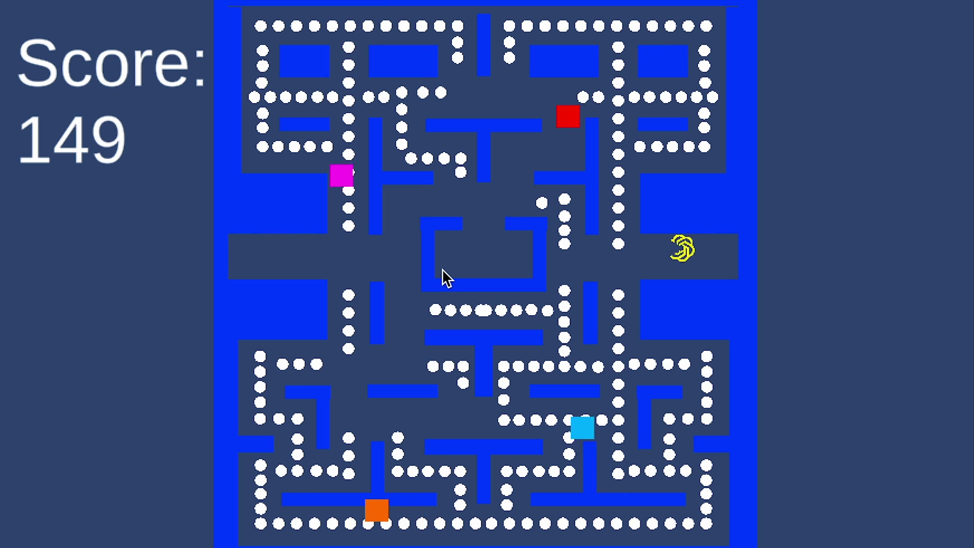
key(Down)
key(Right)
key(Down)
key(Left)
key(Down)
key(Right)
key(Down)
key(Left)
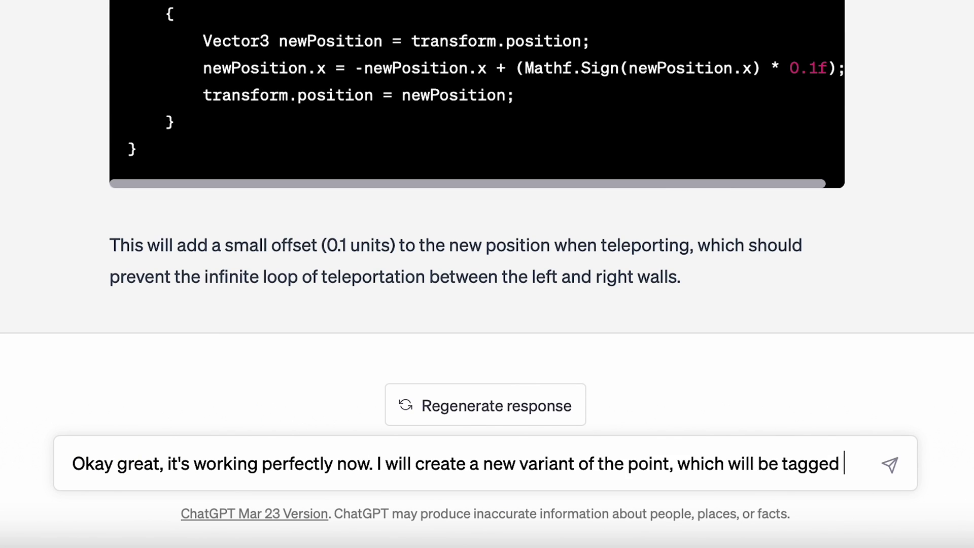
text("bigPoint". When the player picks this up, the ghosts will enter "frightened mode", where they will retreat from pacman for a short period of time. During this time, when the player collides with a ghost, the game will not restart. Instead, the ghost's sprite renderer will turn white and it will return to the centre of the map, before returning as a normal, non-frightened ghost.)
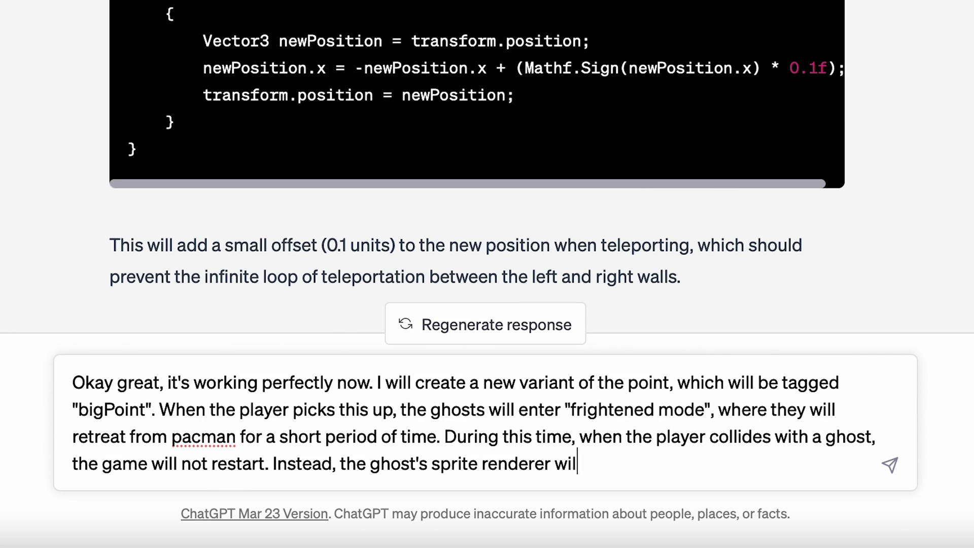
Describe the bigPoint object and frightened mode: ghosts flee and flash blue and white.
key(shift+Return)
key(shift+Return)
text(We can break this down into steps. First, I will make the object for the bigPoint, and you will write the script that sets a game-wide trigger for the ghosts to enter frightened d)
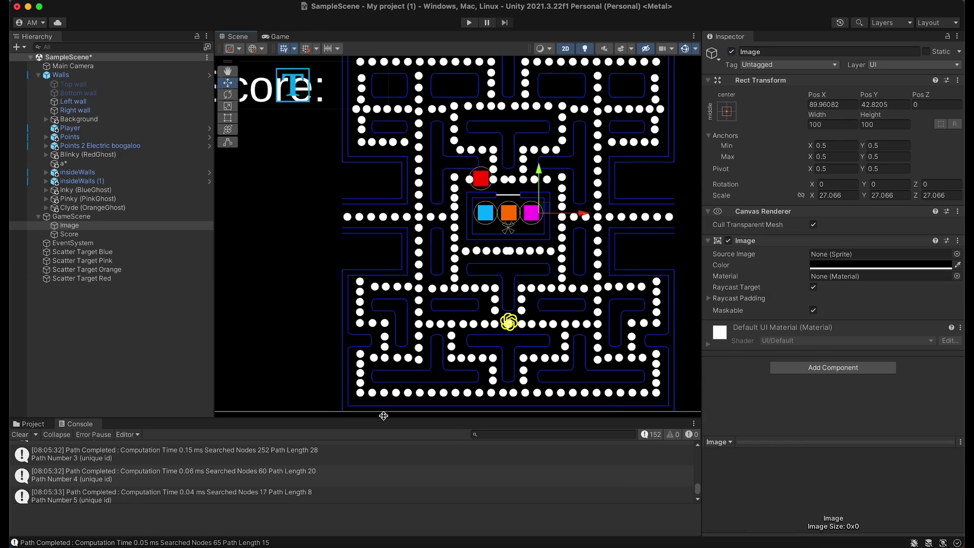
right_click(84, 256)
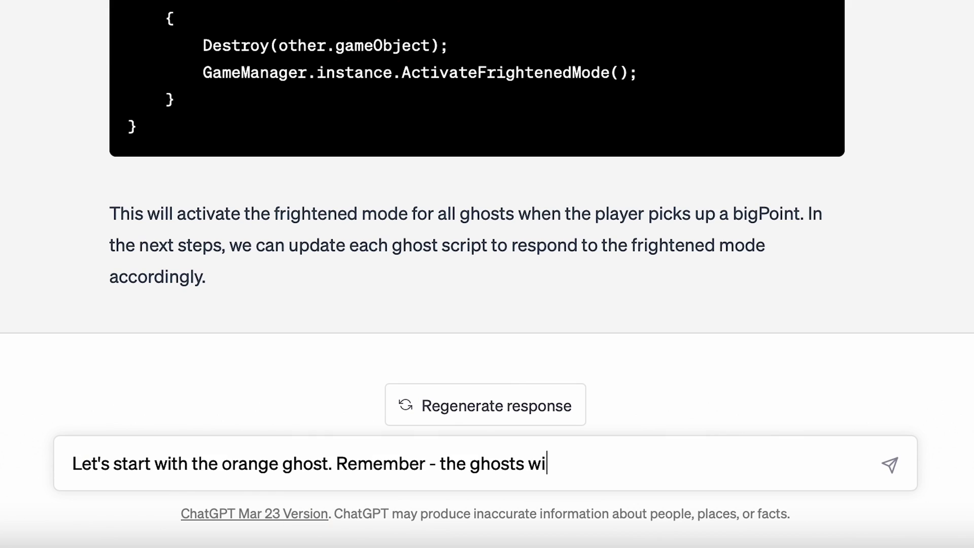
text(ed mode, and will flash blue and white during the duratin)
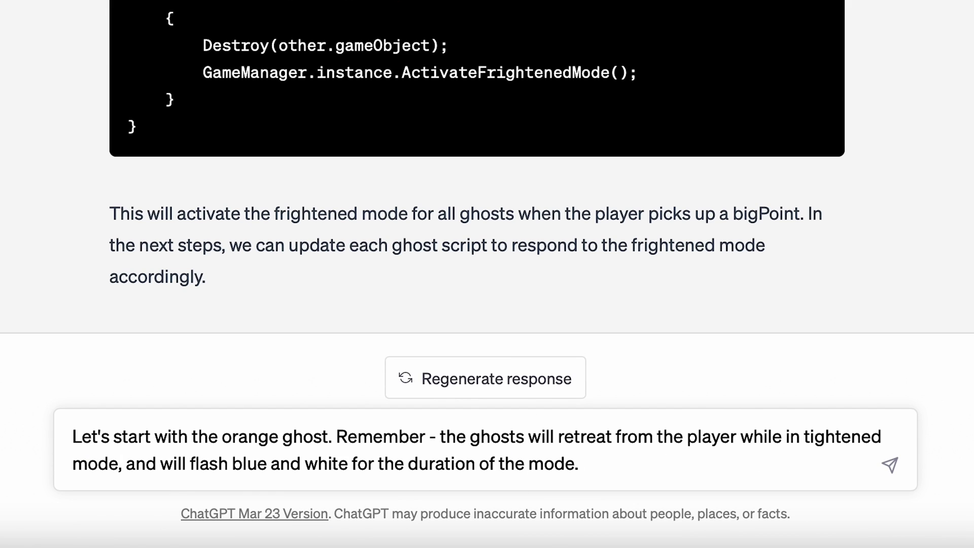
text( During this mode, the player can eat them for 1)
text( will retreat to the ghost home in the centre of the map. I can add a game object as the centre target if you like)
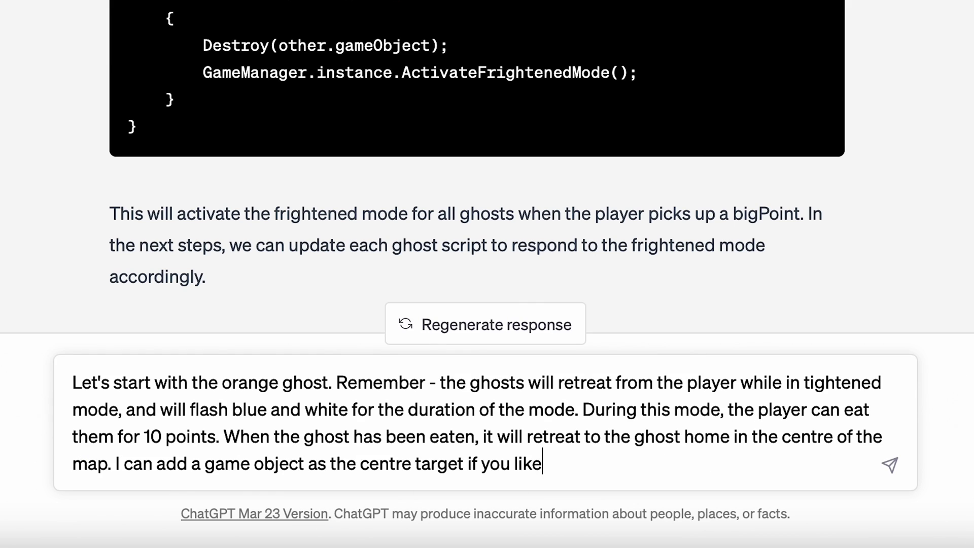
text(, as has been done with the scatter target.)
Paste the orange ghost script below the request and send it to ChatGPT.
key(shift+Return)
key(shift+Return)
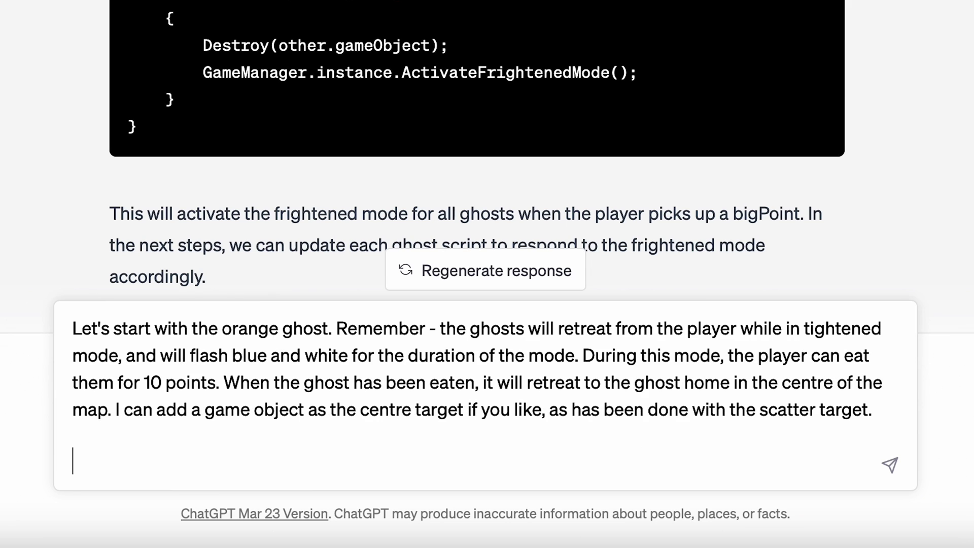
key(ctrl+v)
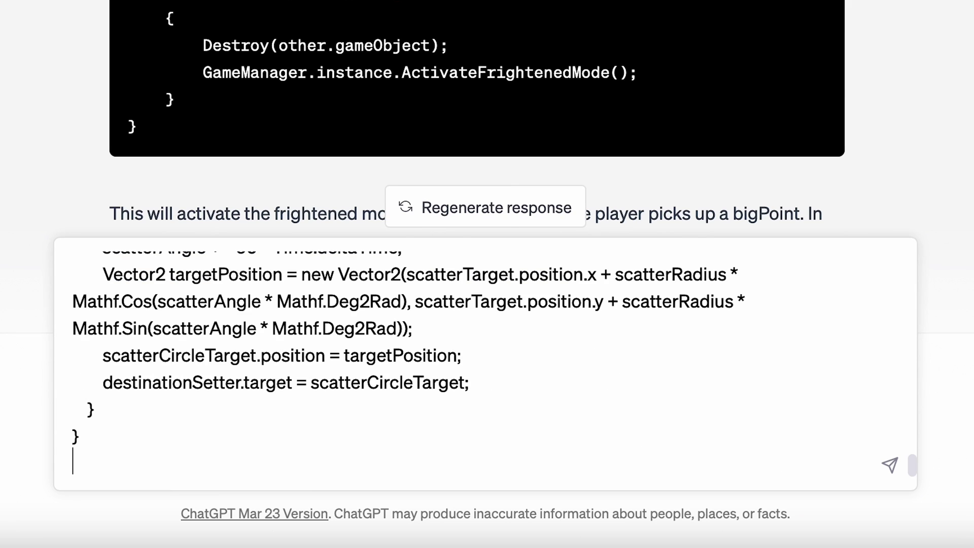
key(Return)
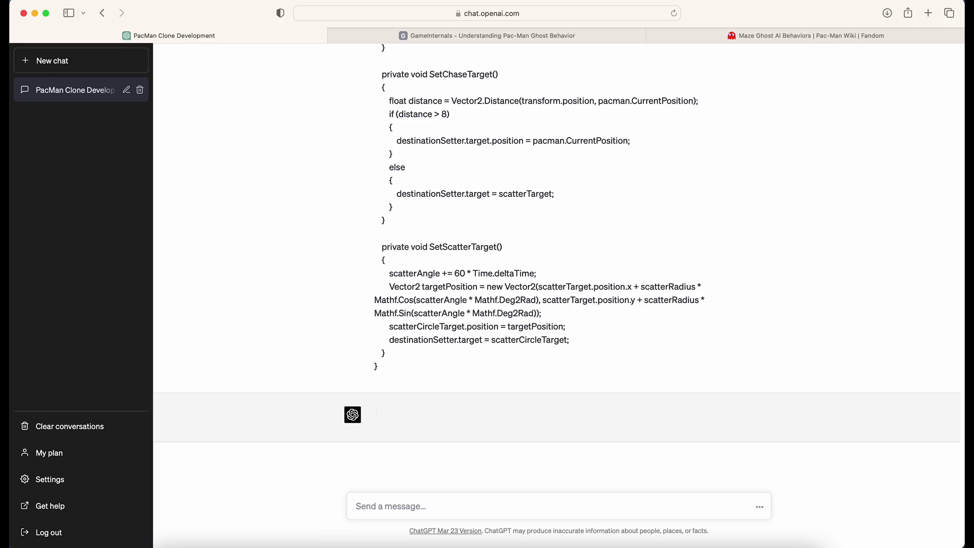